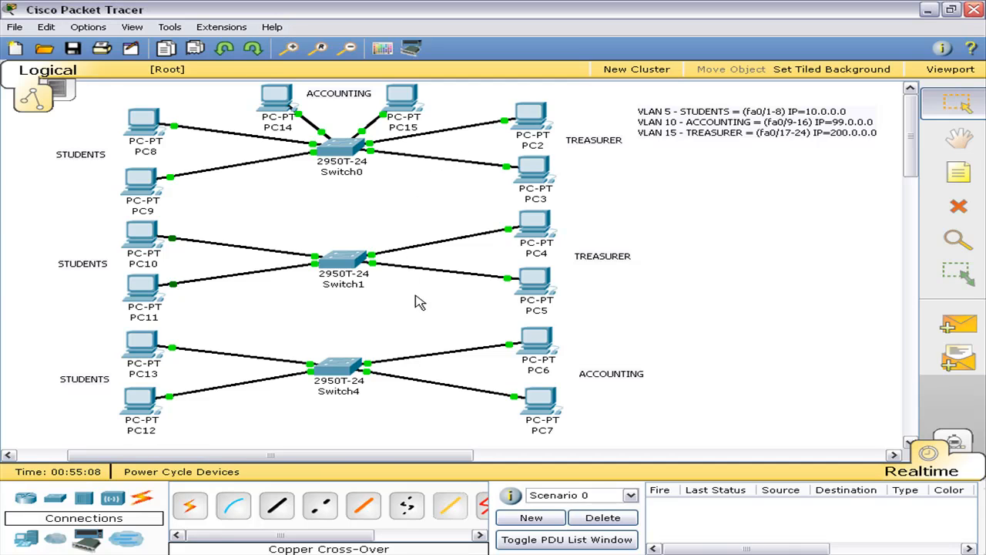
Connect Switch4 to Switch1 with a copper cross-over cable, using GigabitEthernet1/1 on both switches
{"action": "left_click", "coordinate": [321, 514]}
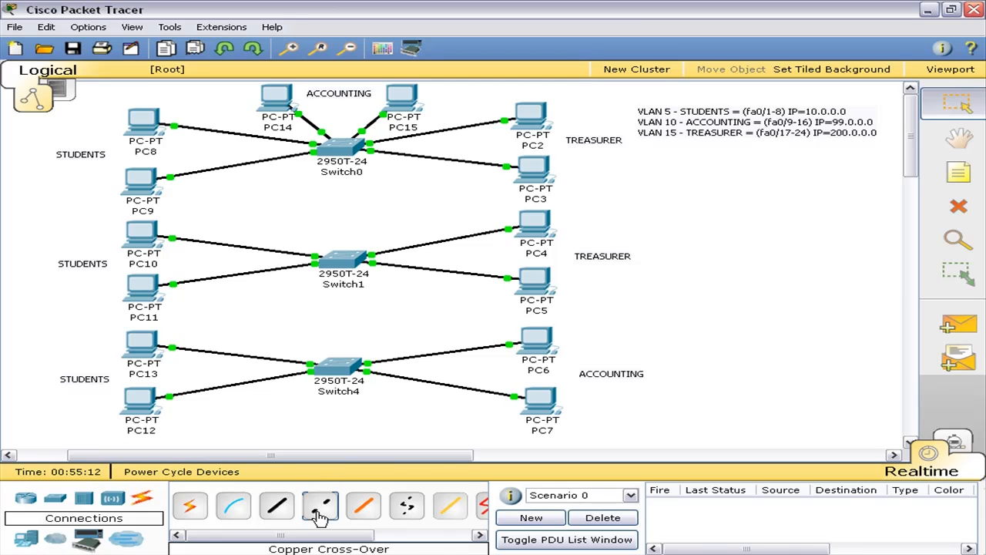
{"action": "left_click", "coordinate": [339, 368]}
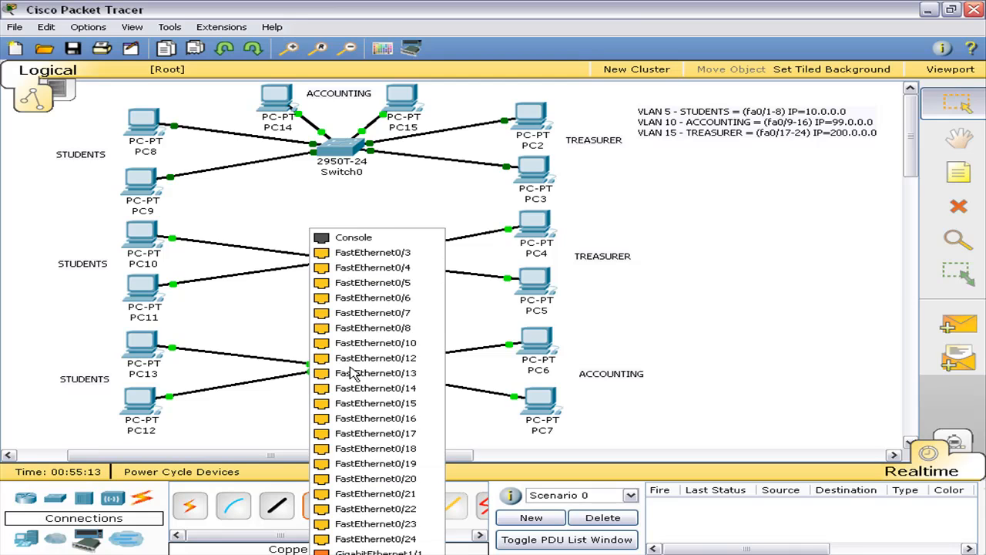
{"action": "left_click", "coordinate": [344, 552]}
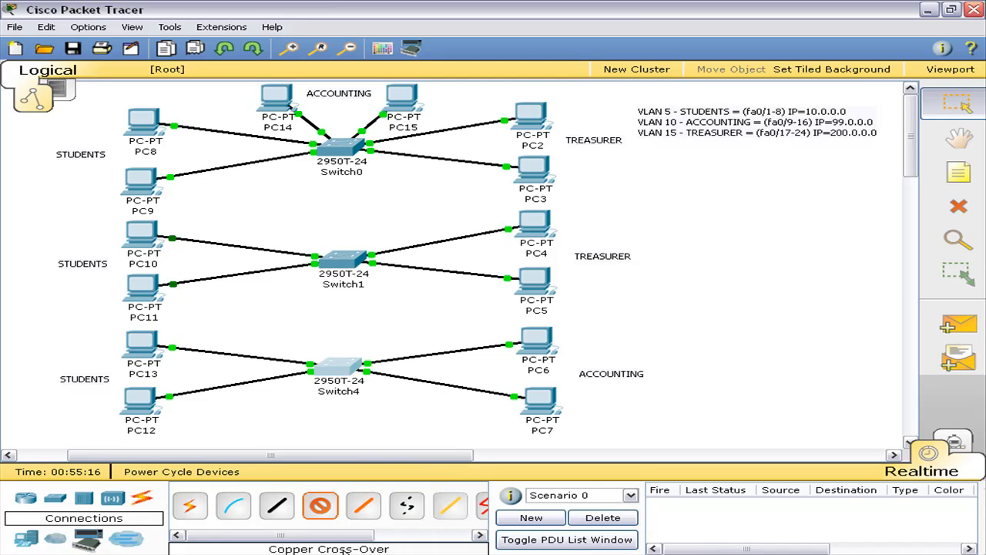
{"action": "left_click", "coordinate": [351, 256]}
{"action": "left_click", "coordinate": [357, 551]}
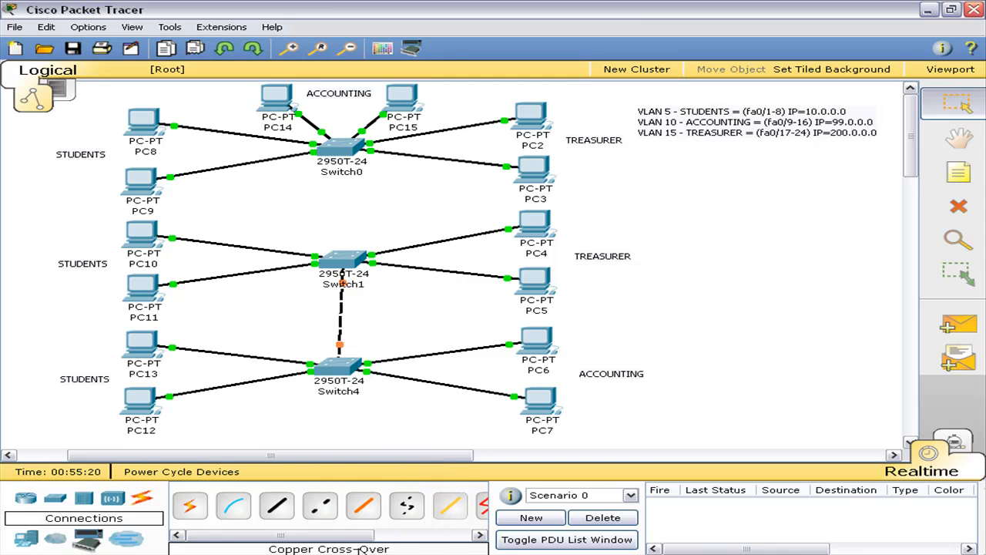
Set Switch4's interface g1/1 to trunk mode with switchport mode trunk and return to privileged mode
{"action": "left_click", "coordinate": [353, 365]}
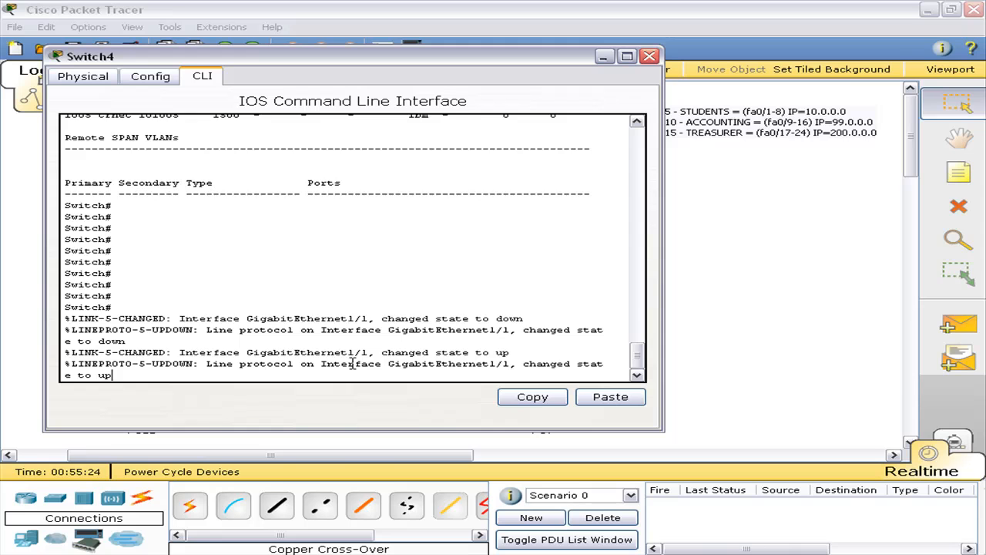
{"action": "key", "text": "Return"}
{"action": "key", "text": "Return"}
{"action": "key", "text": "Return"}
{"action": "type", "text": "conf t"}
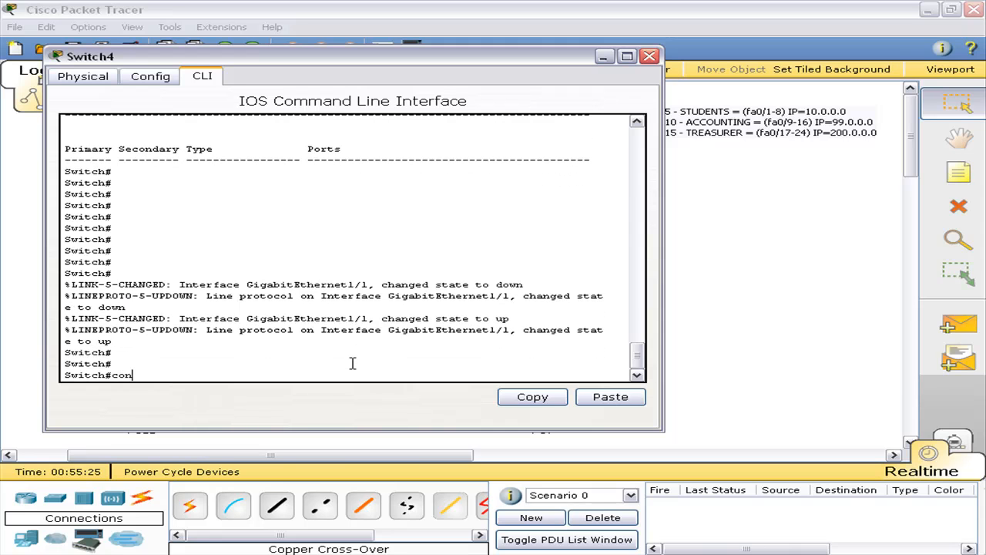
{"action": "key", "text": "Return"}
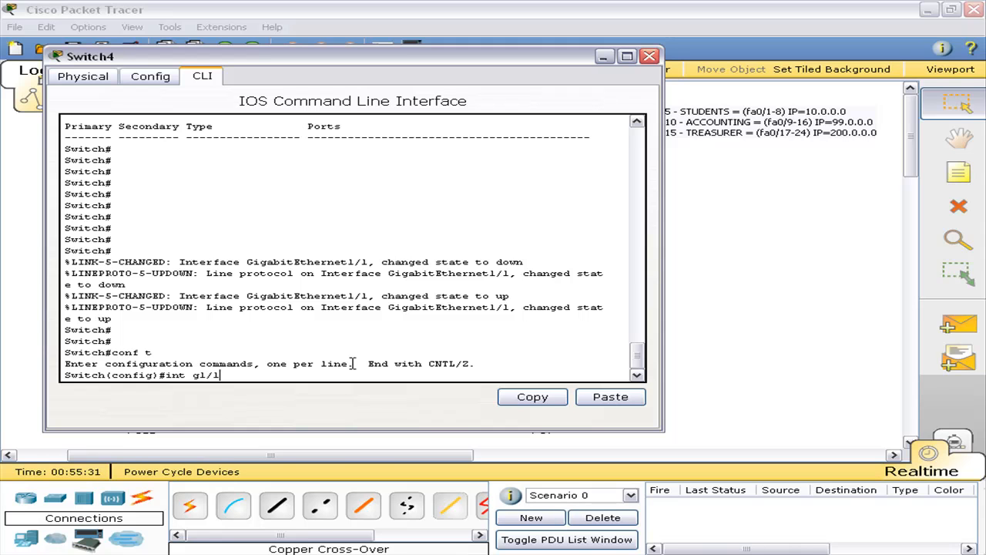
{"action": "key", "text": "Return"}
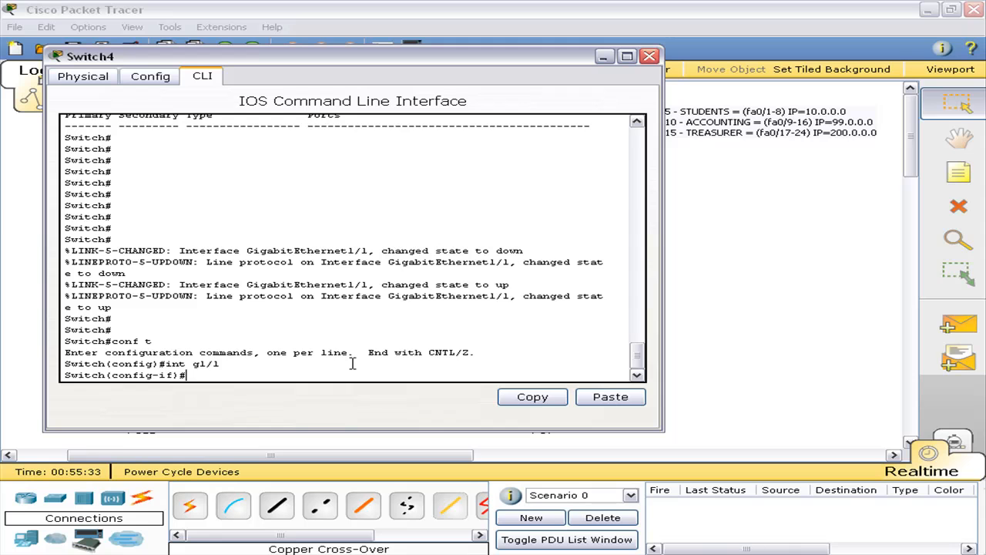
{"action": "type", "text": "switchport mode trunk"}
{"action": "key", "text": "Return"}
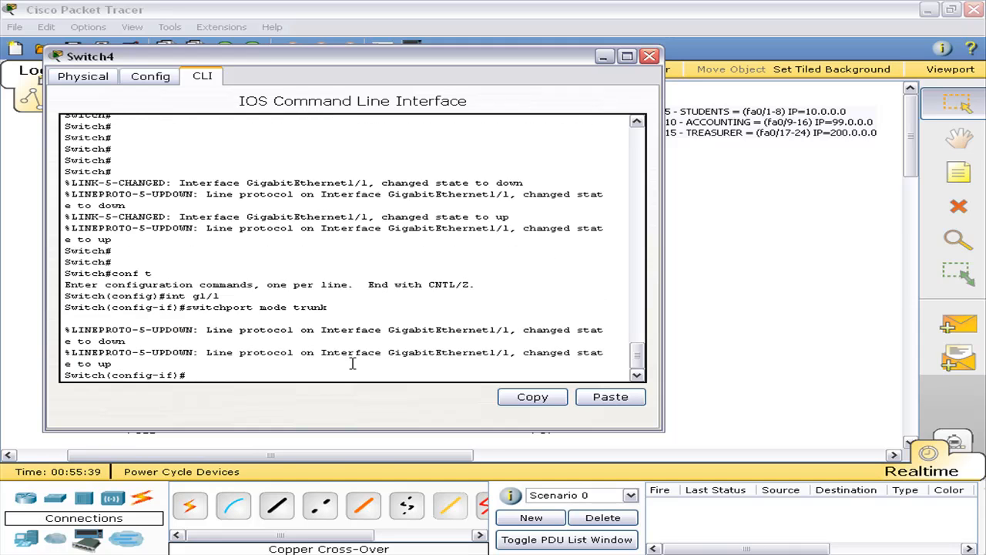
{"action": "key", "text": "ctrl+z"}
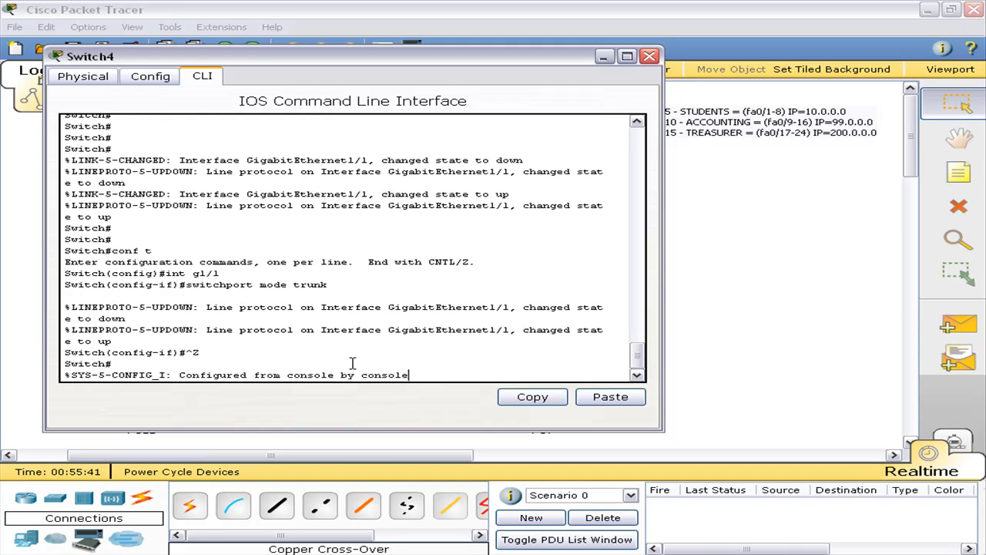
Show the VLAN table on Switch4, check the ports of the default VLAN, and close the device window
{"action": "key", "text": "Return"}
{"action": "key", "text": "Return"}
{"action": "type", "text": "sh vlan"}
{"action": "key", "text": "Return"}
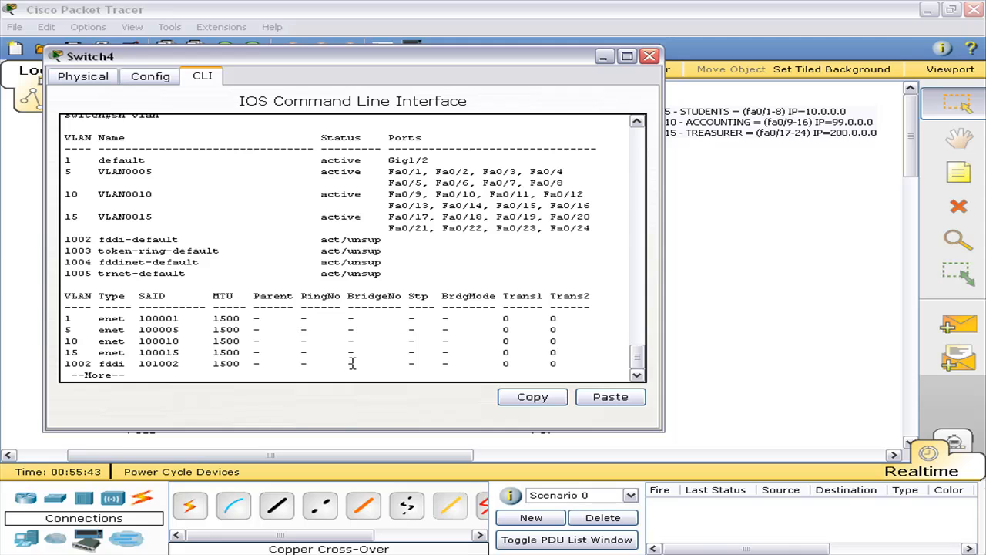
{"action": "double_click", "coordinate": [430, 160]}
{"action": "left_click", "coordinate": [430, 160]}
{"action": "key", "text": "alt+F4"}
Configure Switch1's interface g1/1 with switchport mode trunk and exit configuration mode
{"action": "left_click", "coordinate": [344, 262]}
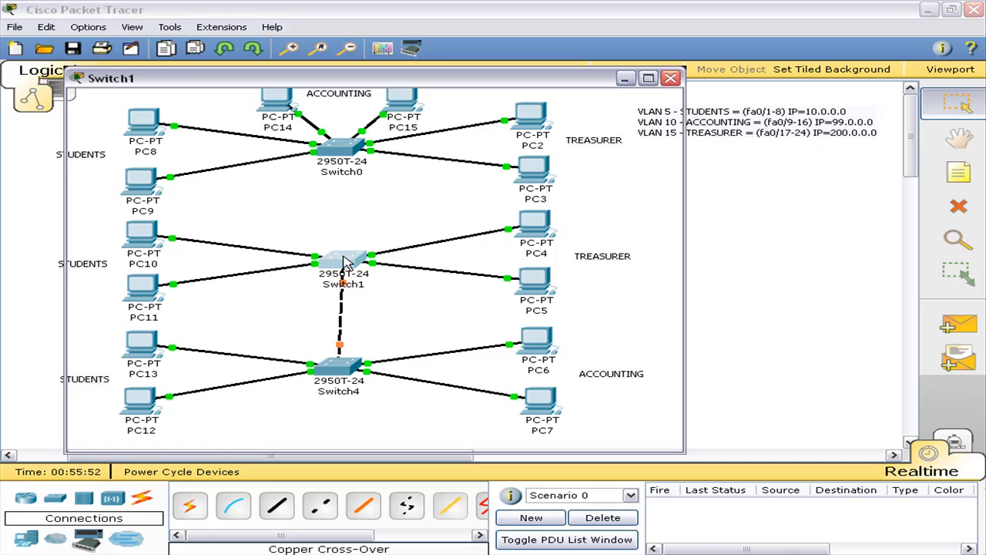
{"action": "key", "text": "Return"}
{"action": "key", "text": "Return"}
{"action": "key", "text": "Return"}
{"action": "type", "text": "conf t"}
{"action": "key", "text": "Return"}
{"action": "type", "text": "int g"}
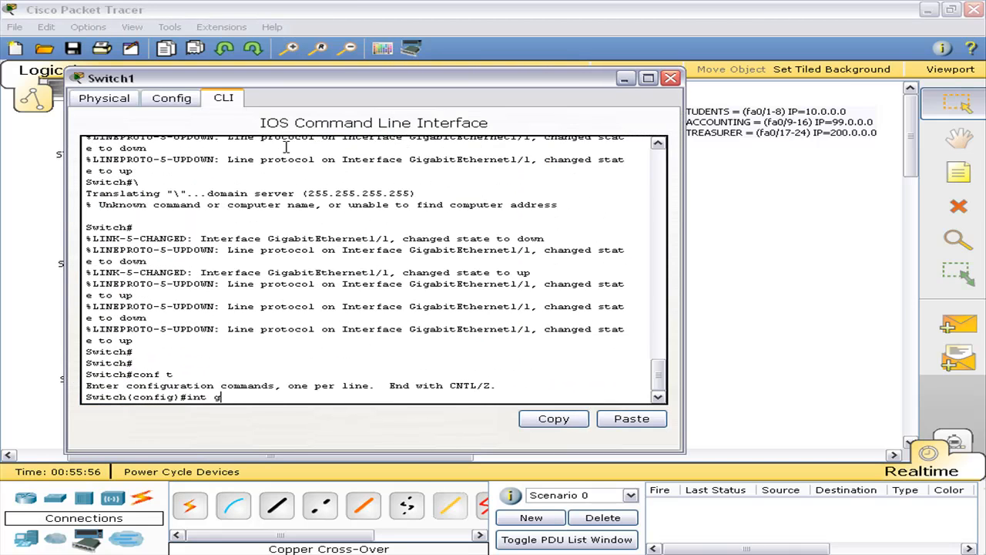
{"action": "type", "text": "1/1"}
{"action": "key", "text": "Return"}
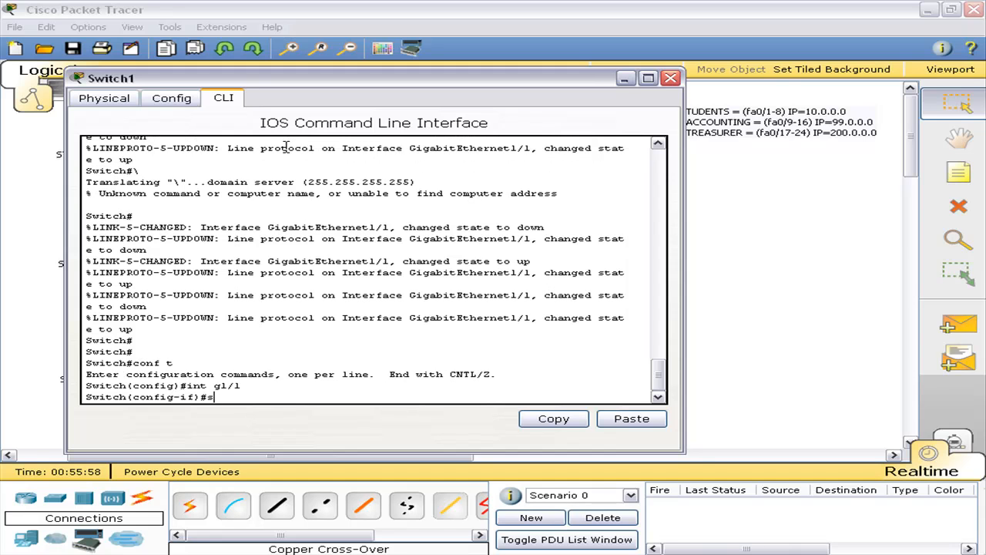
{"action": "type", "text": "switchport a"}
{"action": "type", "text": "ode triu"}
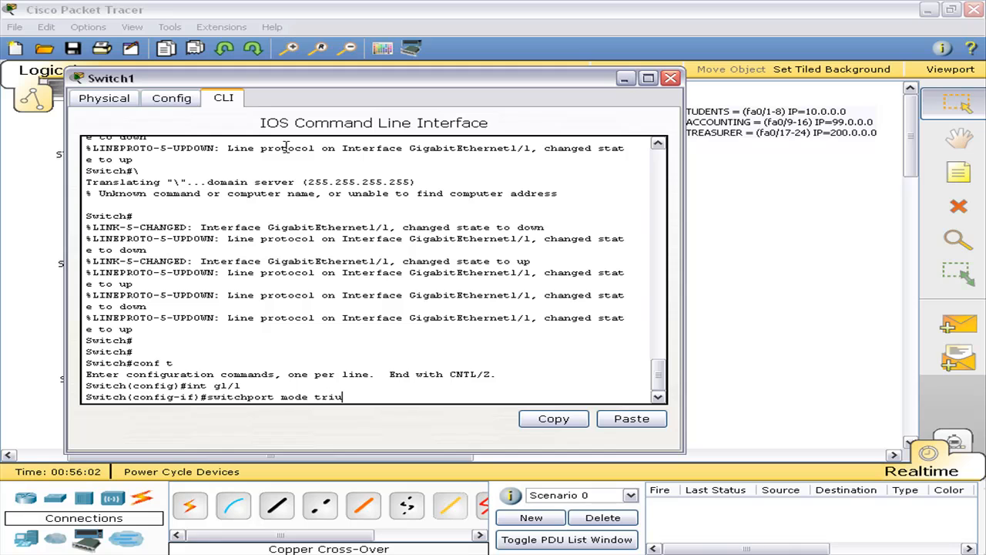
{"action": "key", "text": "Return"}
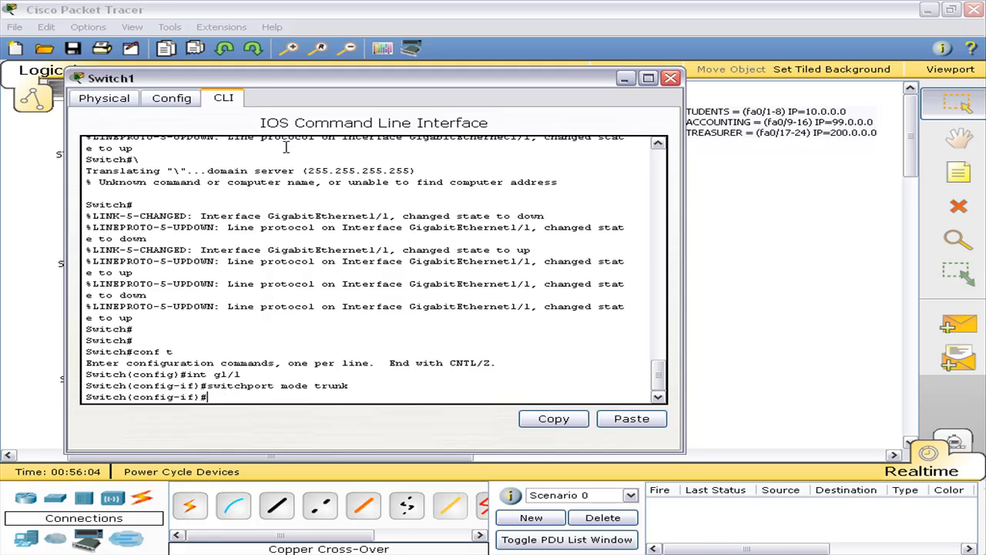
{"action": "key", "text": "ctrl+z"}
Show the VLAN table on Switch1 to check its port assignments, and close the device window
{"action": "key", "text": "Return"}
{"action": "key", "text": "Return"}
{"action": "type", "text": "sh vlan"}
{"action": "key", "text": "Return"}
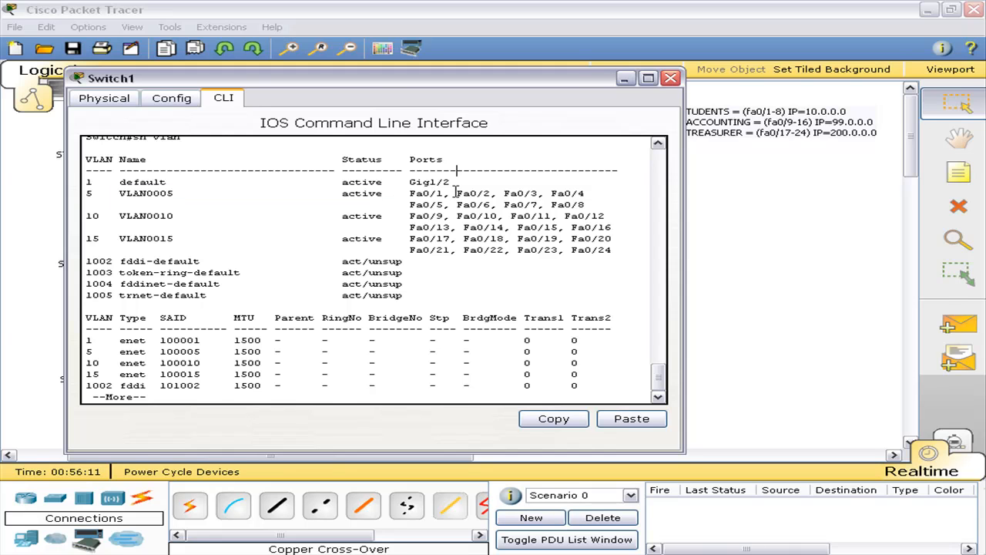
{"action": "key", "text": "Escape"}
{"action": "left_click", "coordinate": [743, 314]}
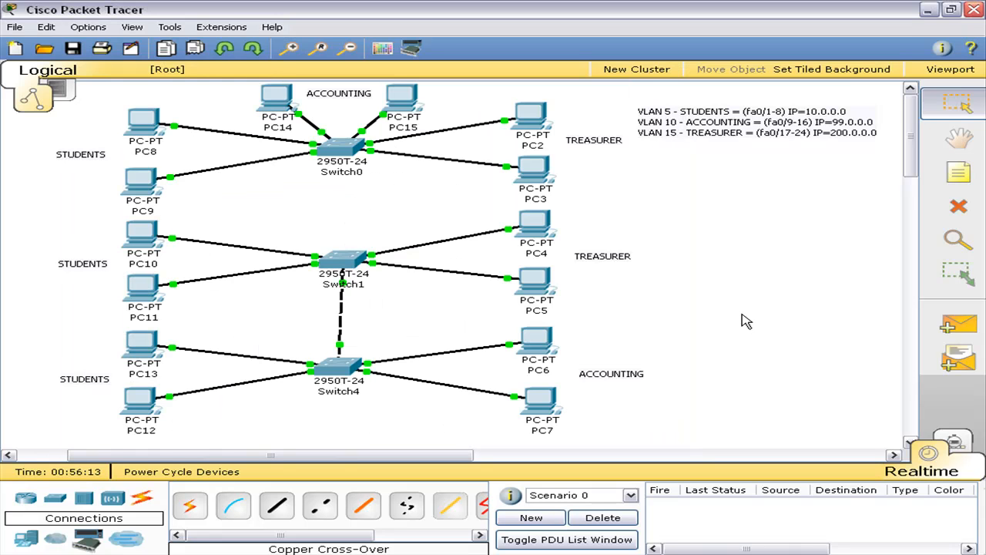
Test the trunk by sending a simple PDU from PC13 to PC11, and delete the scenario's PDU entry
{"action": "left_click", "coordinate": [958, 326]}
{"action": "left_click", "coordinate": [143, 351]}
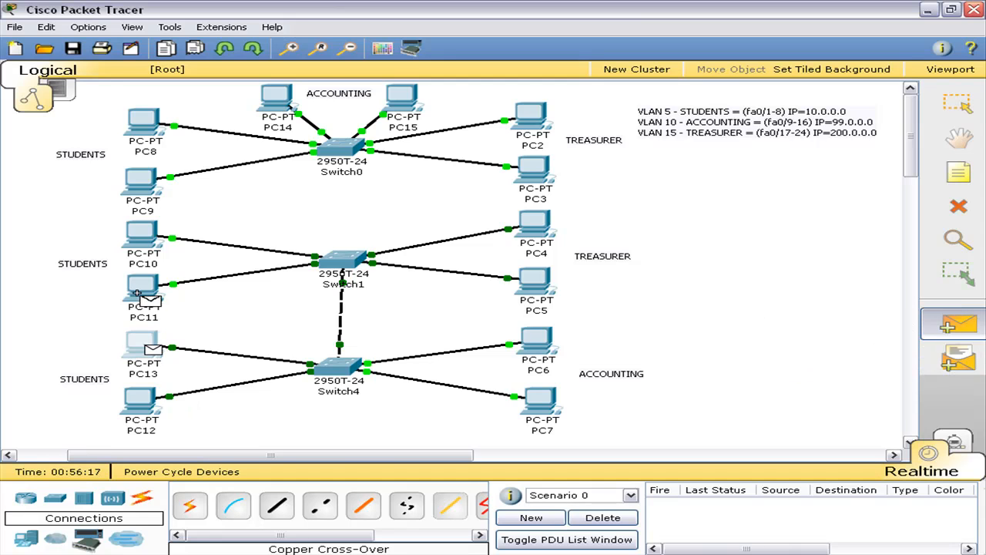
{"action": "left_click", "coordinate": [139, 297]}
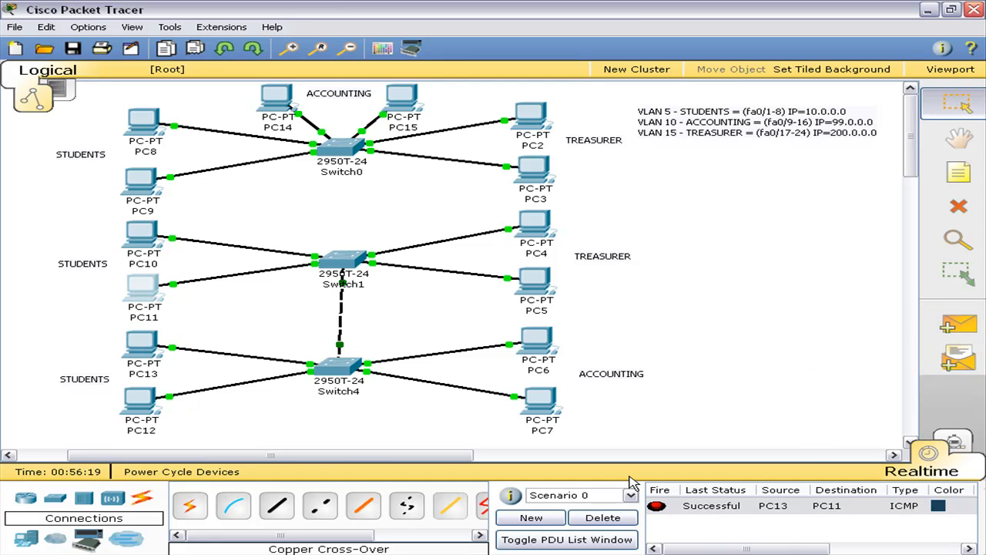
{"action": "left_click", "coordinate": [603, 518]}
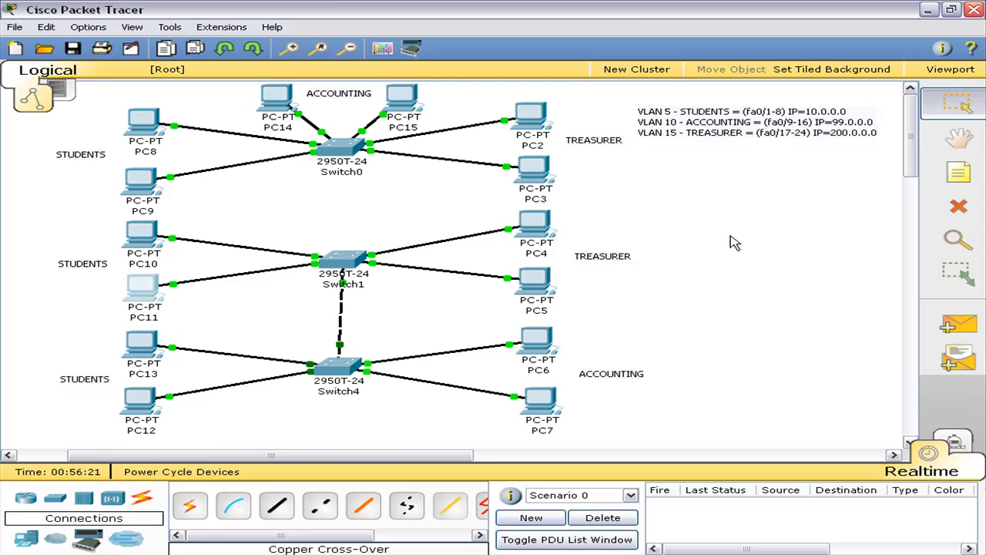
Connect Switch1 to Switch0 with a copper cross-over cable, using GigabitEthernet1/2 on both switches
{"action": "left_click", "coordinate": [348, 260]}
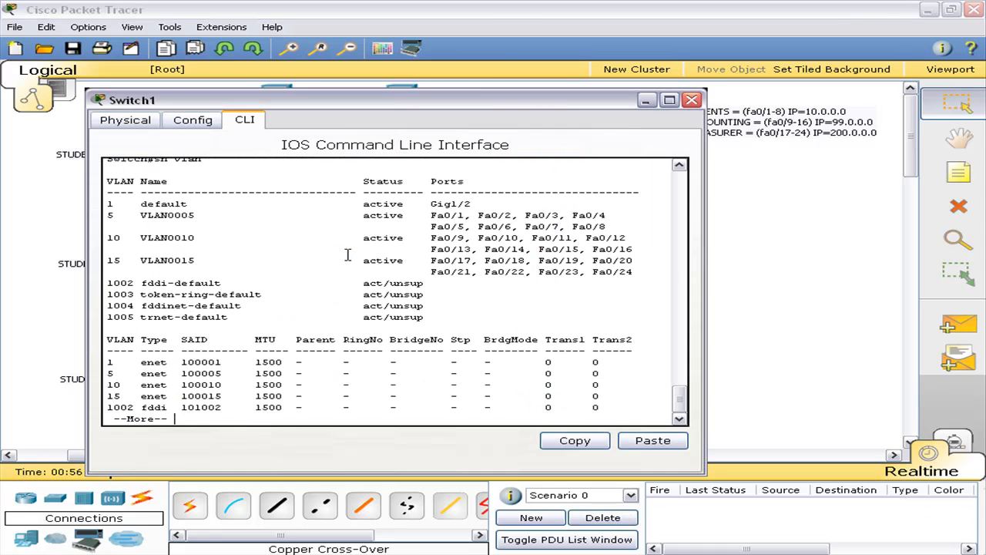
{"action": "left_click", "coordinate": [690, 103]}
{"action": "left_click", "coordinate": [321, 505]}
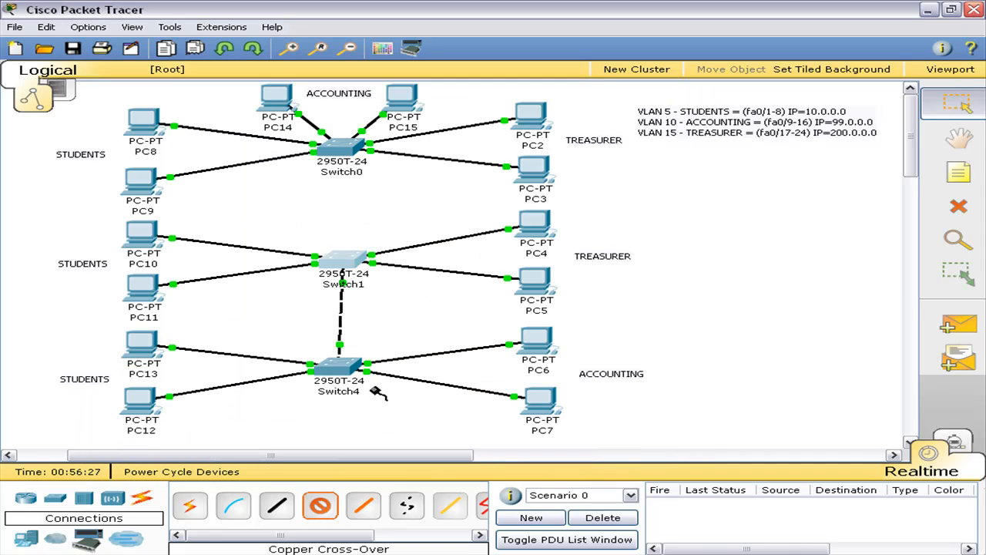
{"action": "left_click", "coordinate": [343, 260]}
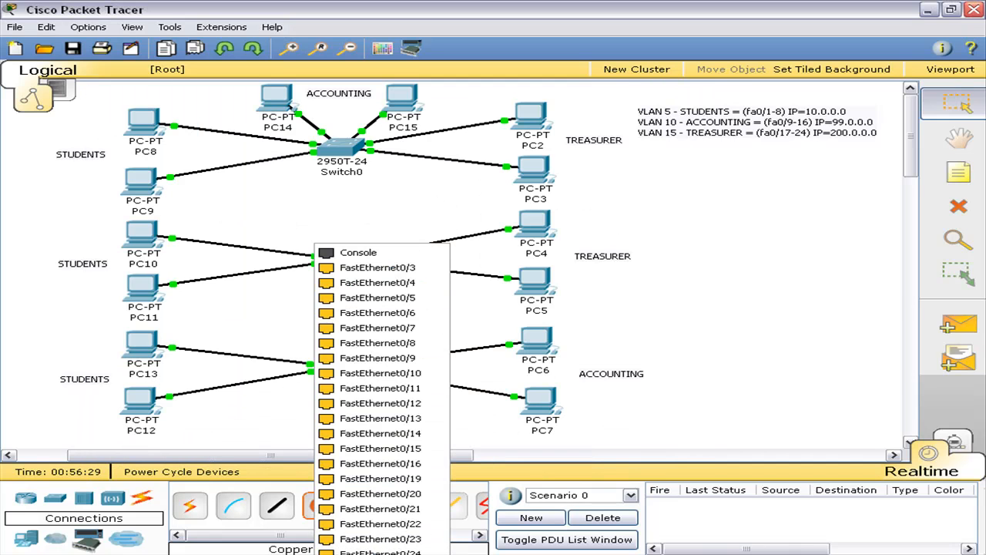
{"action": "left_click", "coordinate": [380, 417]}
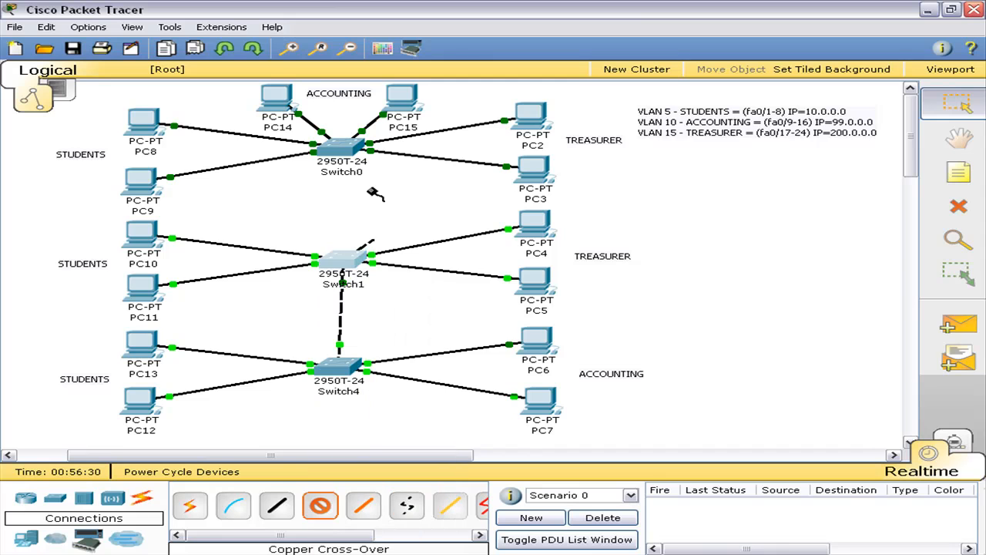
{"action": "left_click", "coordinate": [339, 146]}
{"action": "left_click", "coordinate": [349, 448]}
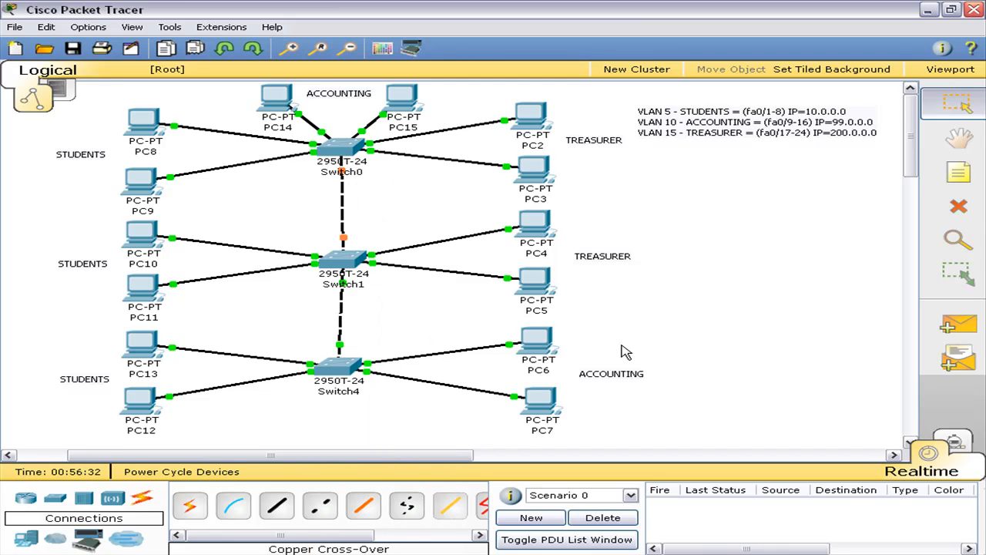
Put Switch1's interface g1/2 into trunk mode with switchport mode trunk and leave configuration mode
{"action": "left_click", "coordinate": [360, 259]}
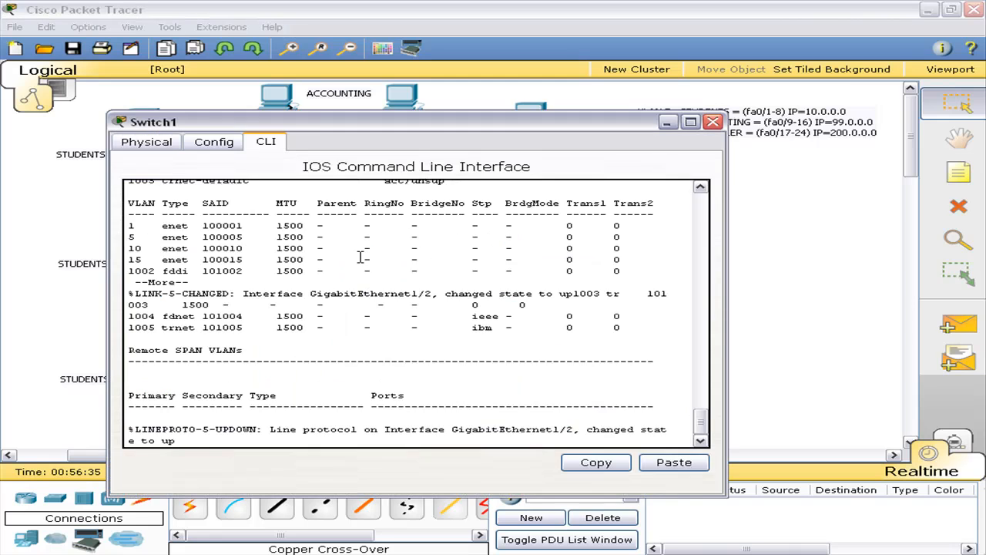
{"action": "key", "text": "Return"}
{"action": "key", "text": "Return"}
{"action": "type", "text": "conf t"}
{"action": "key", "text": "Return"}
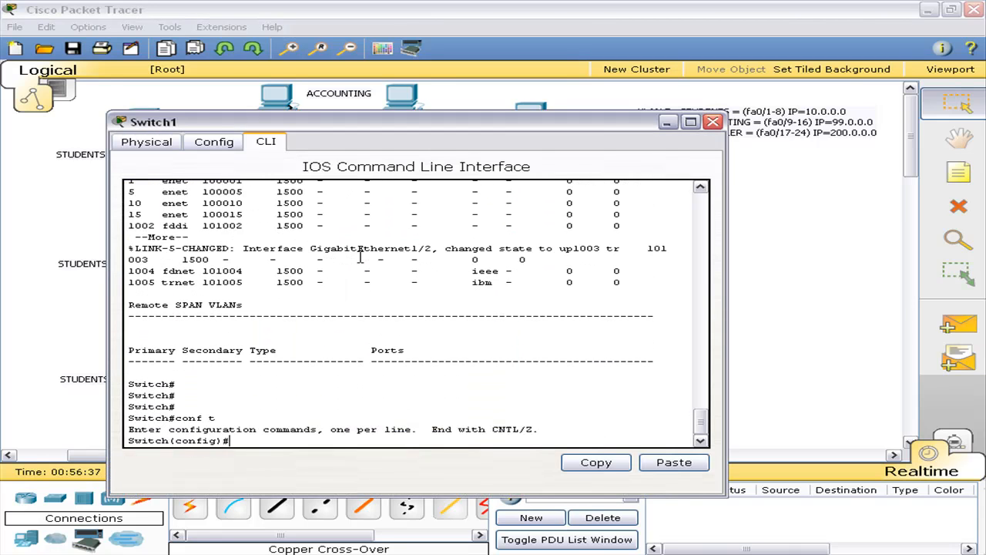
{"action": "type", "text": "int gf"}
{"action": "type", "text": "/2"}
{"action": "key", "text": "Return"}
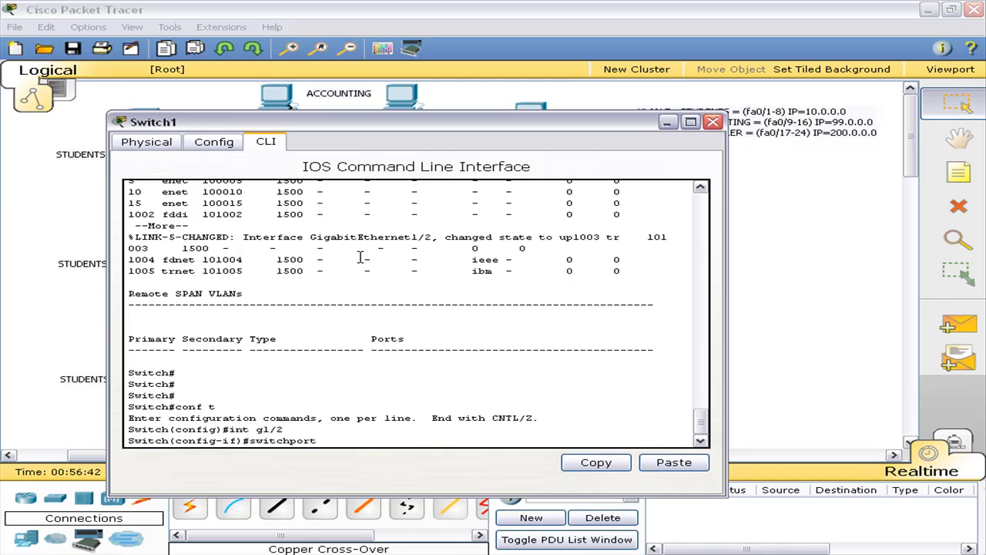
{"action": "type", "text": "switchport mode trunk"}
{"action": "key", "text": "Return"}
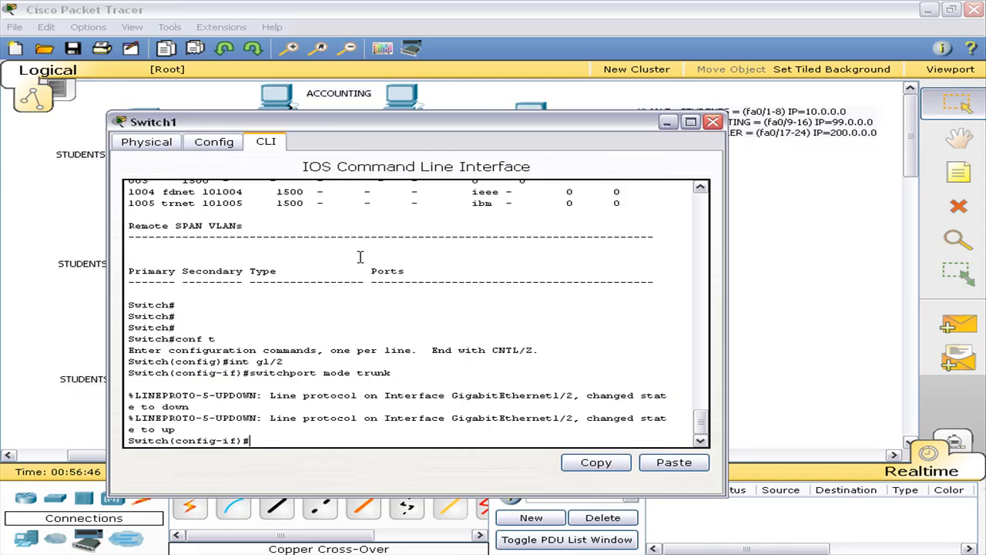
{"action": "key", "text": "Return"}
{"action": "key", "text": "Return"}
{"action": "key", "text": "Return"}
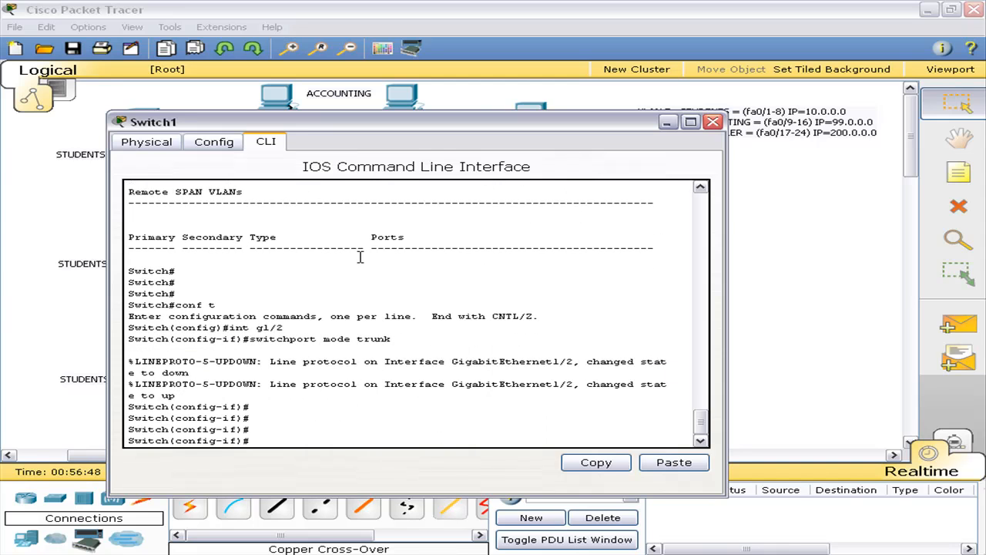
{"action": "key", "text": "ctrl+z"}
Show the VLAN table on Switch1 again, examine the default VLAN's ports, and close the device window
{"action": "key", "text": "Return"}
{"action": "type", "text": "sh vlan"}
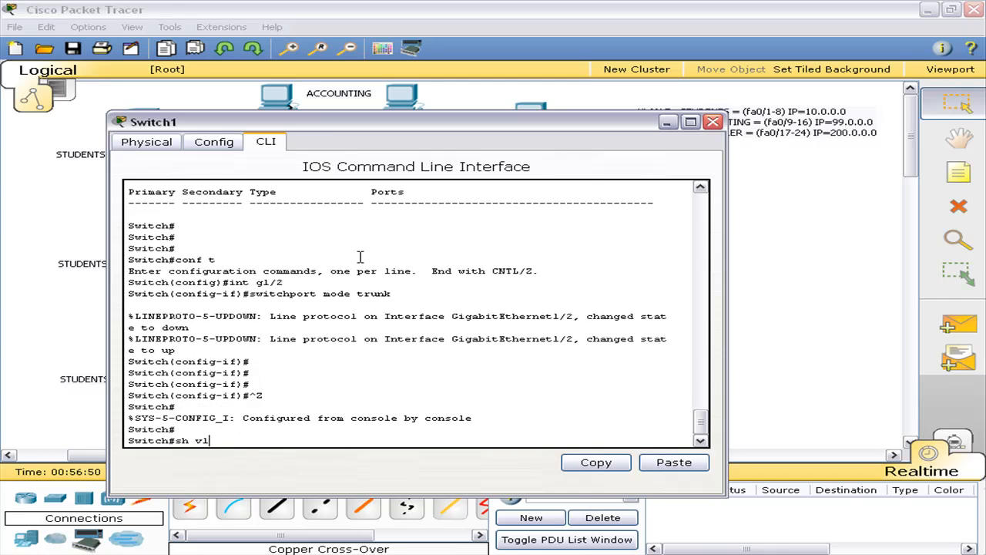
{"action": "key", "text": "Return"}
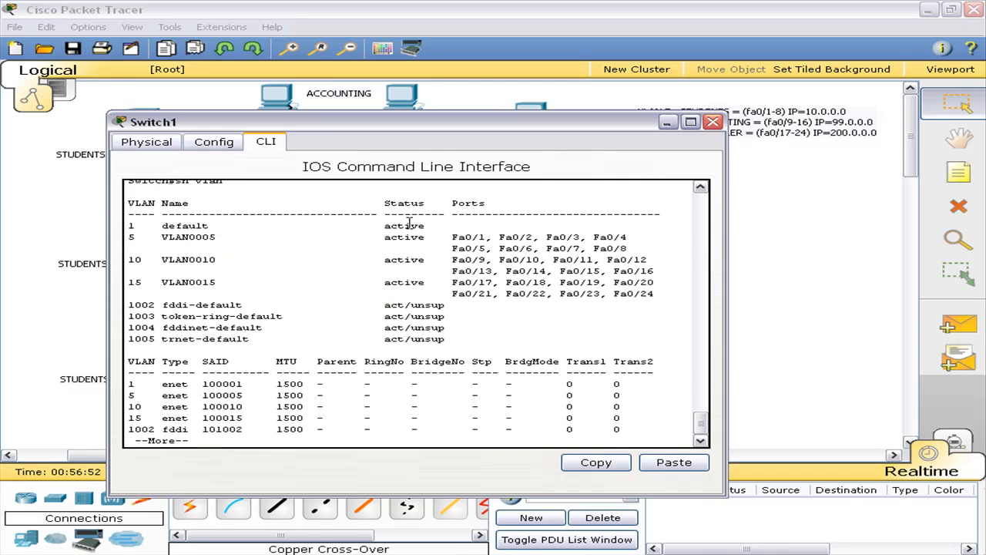
{"action": "left_click", "coordinate": [467, 222]}
{"action": "key", "text": "Return"}
{"action": "key", "text": "Return"}
{"action": "key", "text": "Return"}
{"action": "key", "text": "Return"}
{"action": "key", "text": "Escape"}
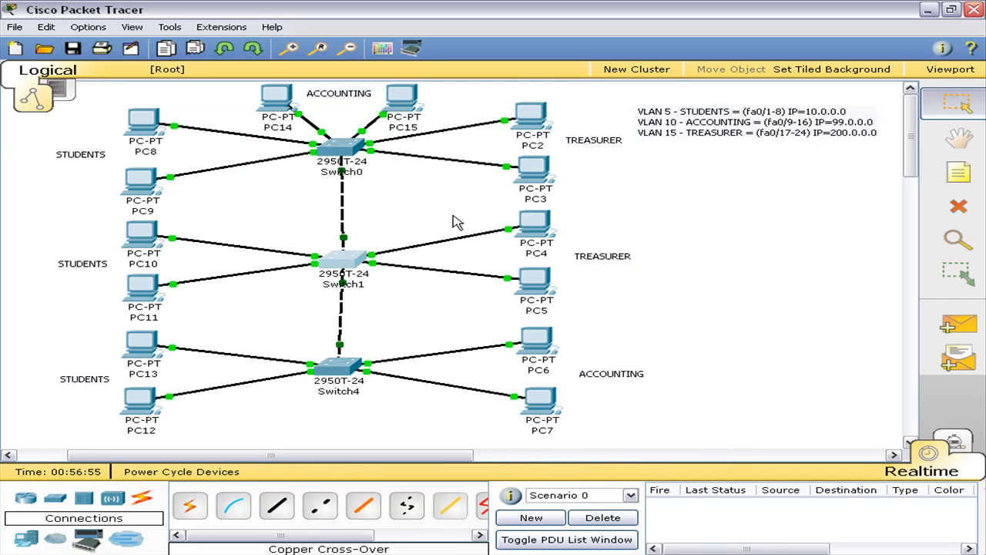
On Switch0, leave the interface-range configuration, put interface g1/2 into trunk mode with switchport mode trunk, and end configuration mode
{"action": "left_click", "coordinate": [342, 151]}
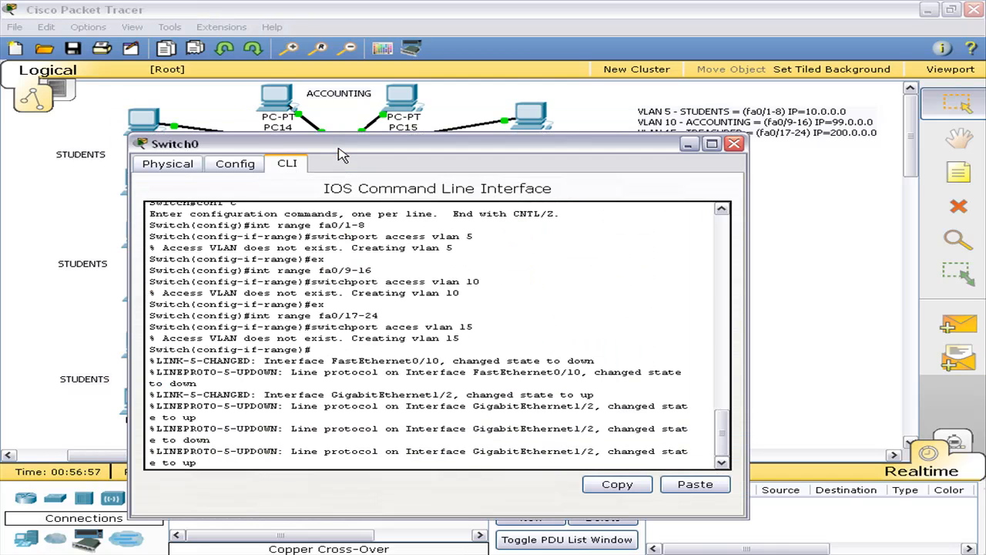
{"action": "key", "text": "Return"}
{"action": "key", "text": "Return"}
{"action": "key", "text": "Return"}
{"action": "key", "text": "Return"}
{"action": "key", "text": "Return"}
{"action": "type", "text": "exit"}
{"action": "key", "text": "Return"}
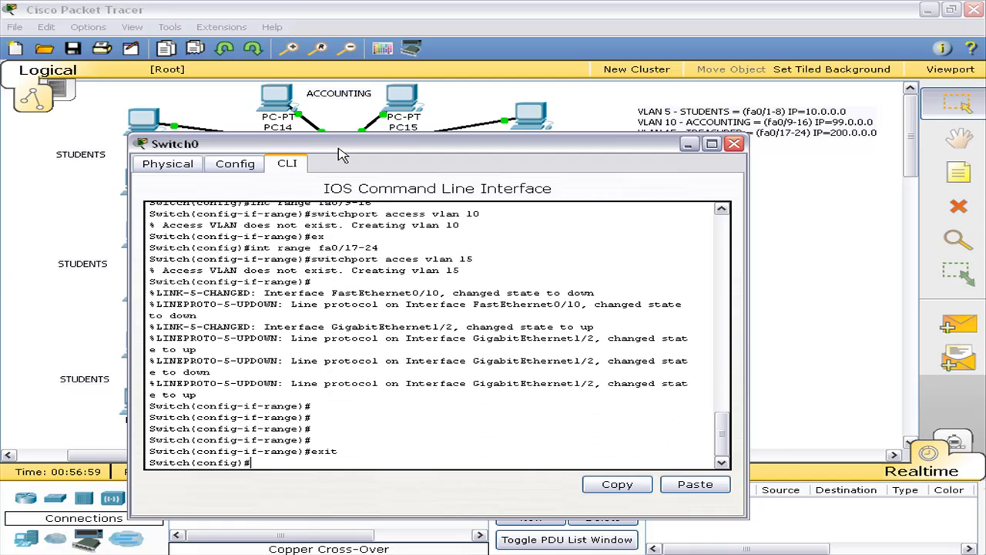
{"action": "type", "text": "int g1/2"}
{"action": "key", "text": "Return"}
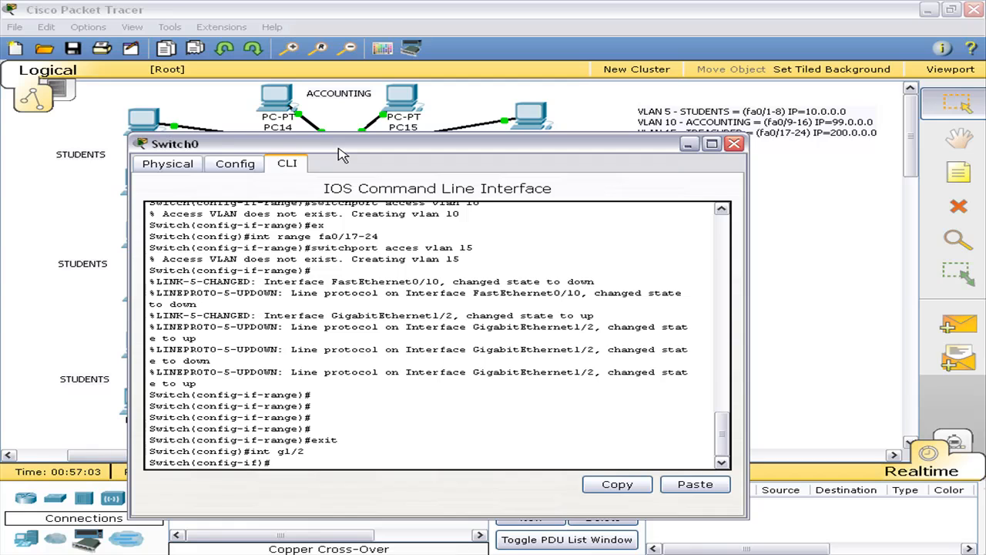
{"action": "type", "text": "switchport mode trunk"}
{"action": "key", "text": "Return"}
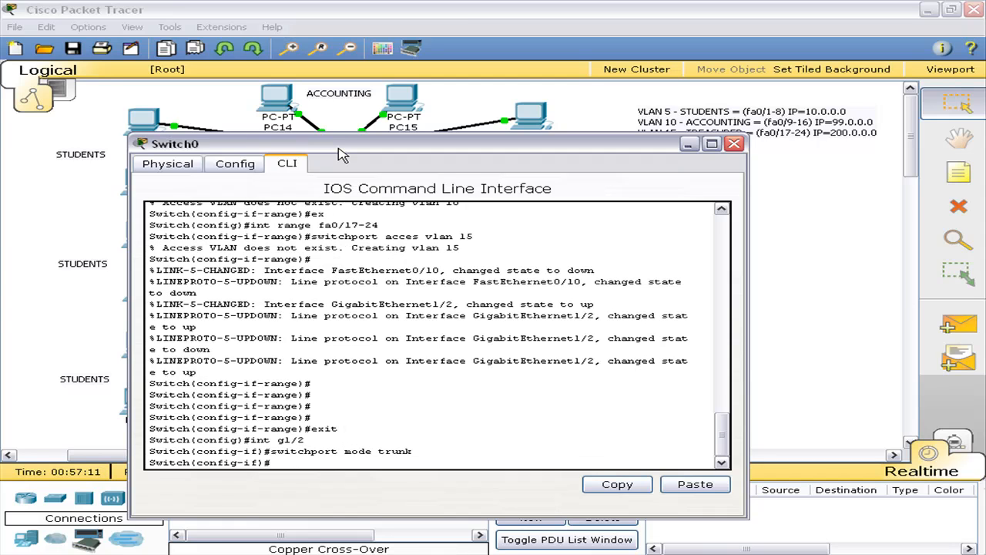
{"action": "key", "text": "ctrl+z"}
{"action": "key", "text": "Return"}
Show the VLAN table on Switch0, examine the default VLAN's ports, and close the device window
{"action": "type", "text": "sh"}
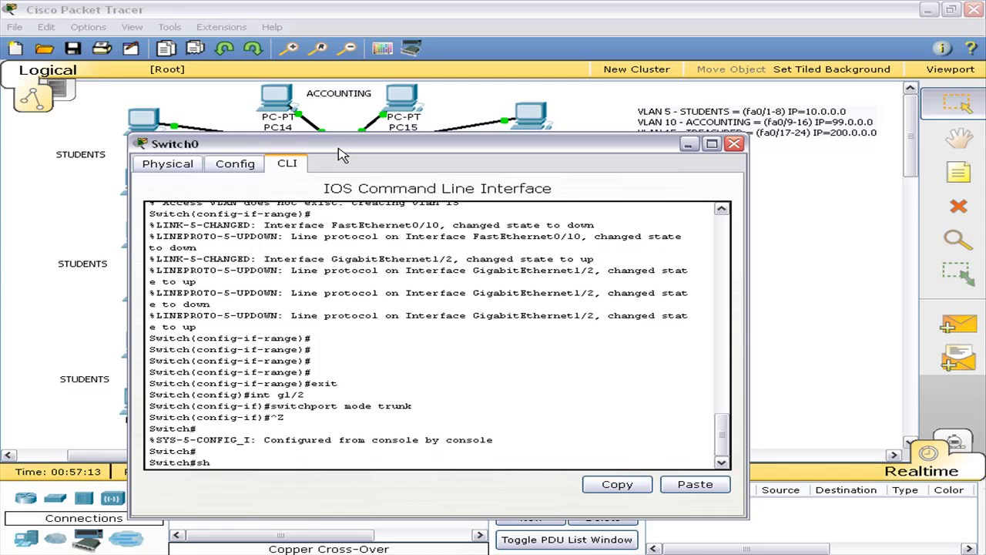
{"action": "type", "text": " vlan"}
{"action": "key", "text": "Return"}
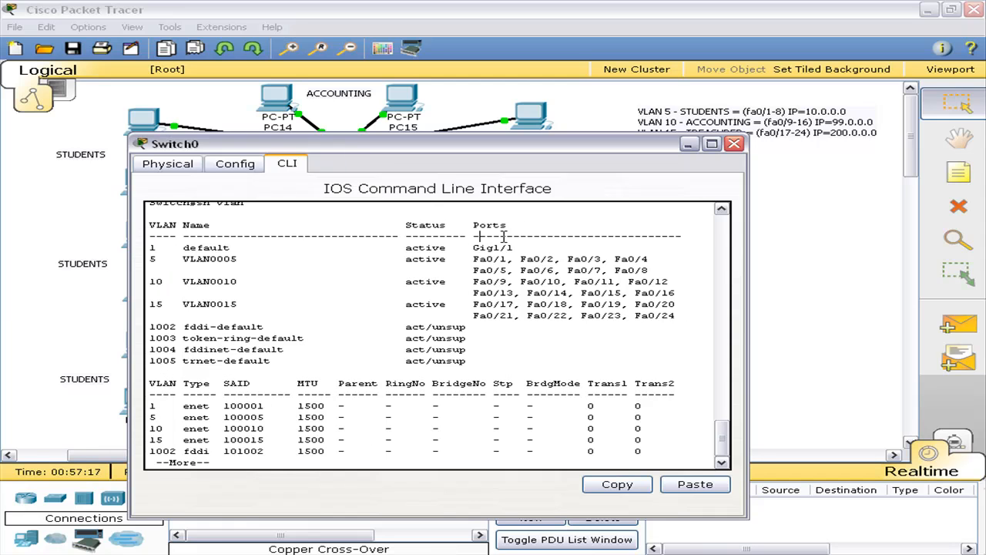
{"action": "left_click", "coordinate": [733, 144]}
Test same-VLAN communication by sending simple PDUs from PC13 to PC9 and from PC7 to PC15
{"action": "left_click", "coordinate": [959, 323]}
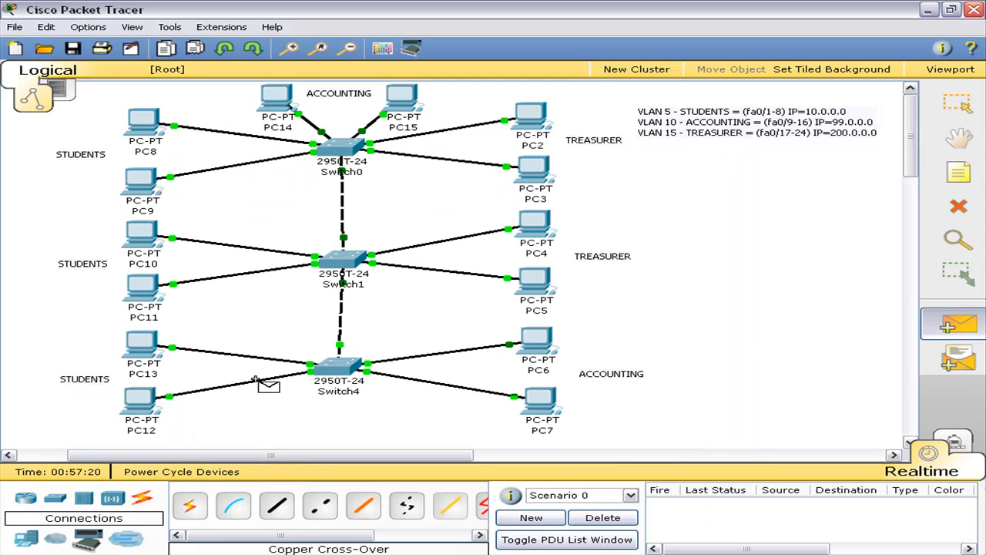
{"action": "left_click", "coordinate": [143, 346]}
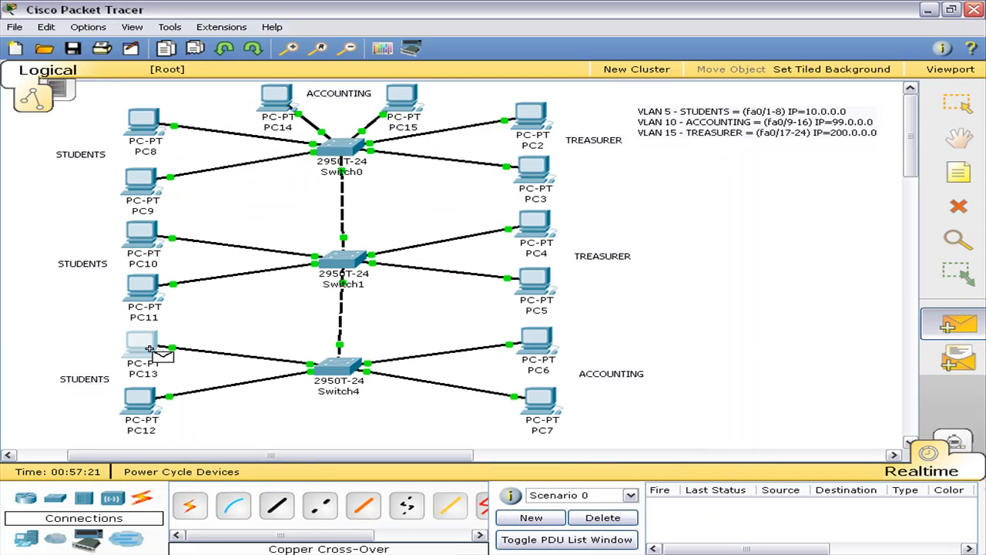
{"action": "left_click", "coordinate": [151, 167]}
{"action": "left_click", "coordinate": [956, 327]}
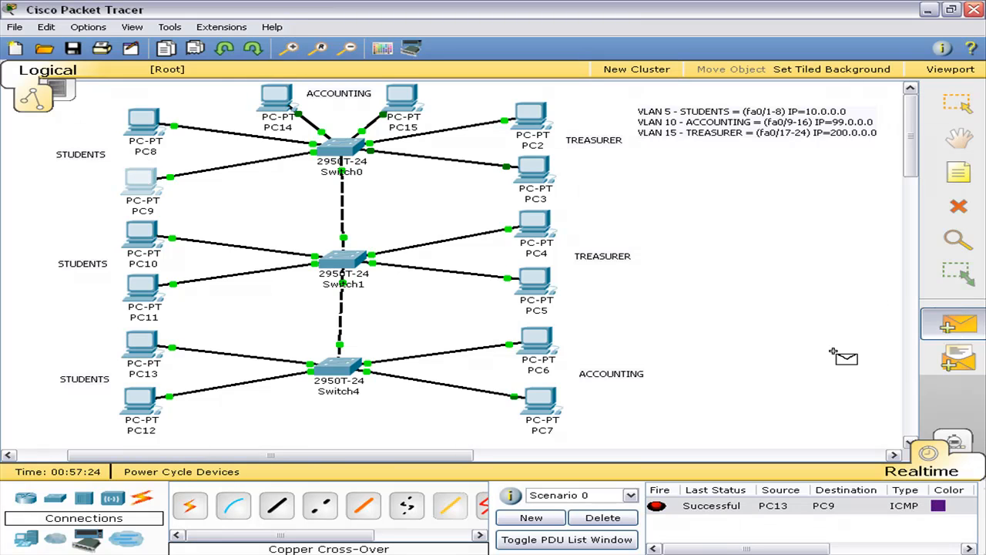
{"action": "left_click", "coordinate": [537, 401]}
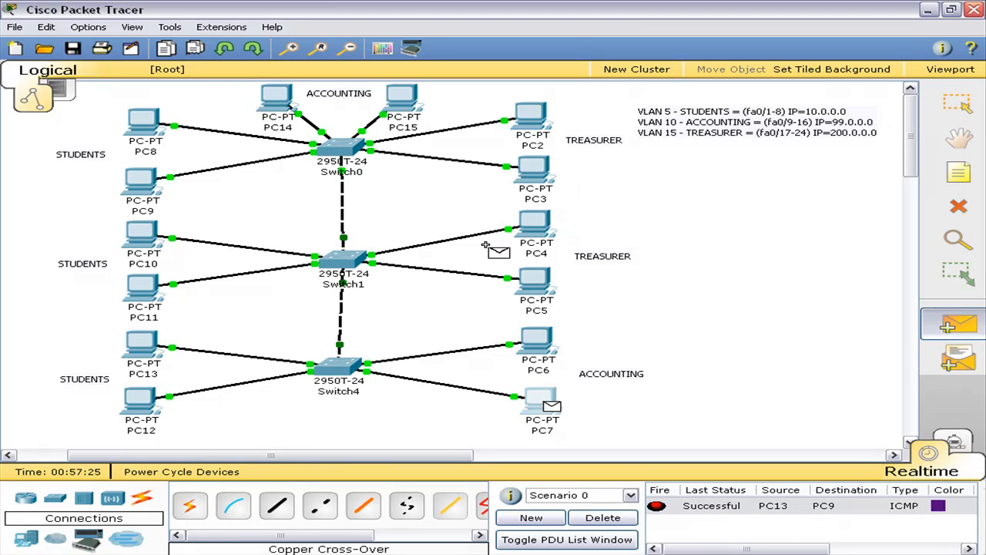
{"action": "left_click", "coordinate": [400, 112]}
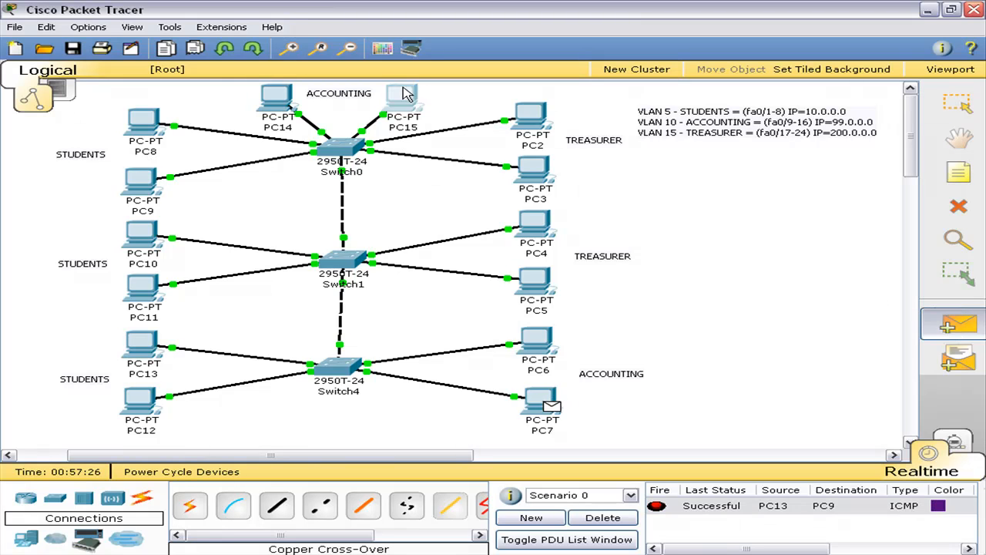
Test the TREASURER VLAN with a simple PDU from PC5 to PC3, and delete the scenario's PDU entries
{"action": "left_click", "coordinate": [956, 330]}
{"action": "left_click", "coordinate": [536, 279]}
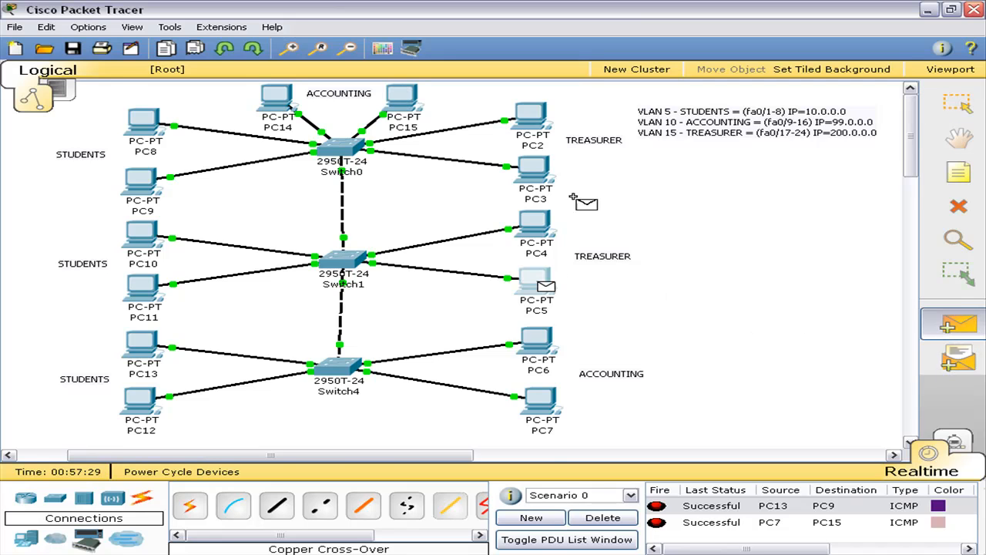
{"action": "left_click", "coordinate": [526, 171]}
{"action": "left_click", "coordinate": [603, 518]}
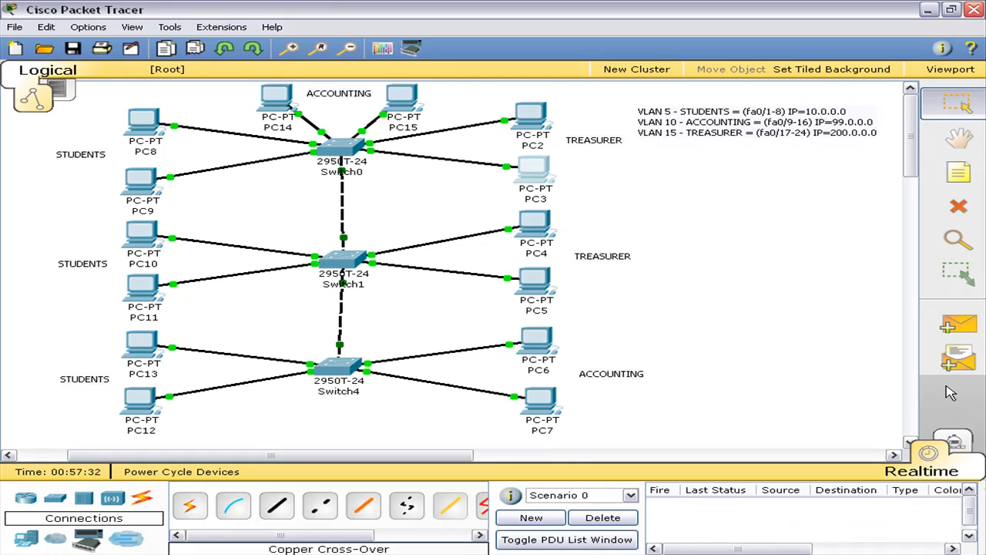
Test communication between different VLANs with a simple PDU from PC7 to PC9, and delete the scenario's PDU entry
{"action": "left_click", "coordinate": [958, 325]}
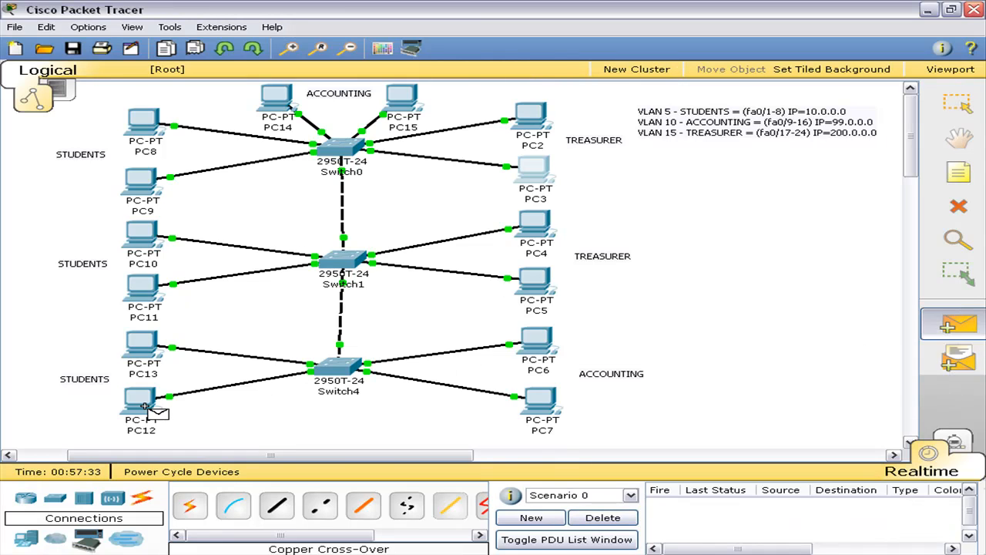
{"action": "left_click", "coordinate": [544, 401]}
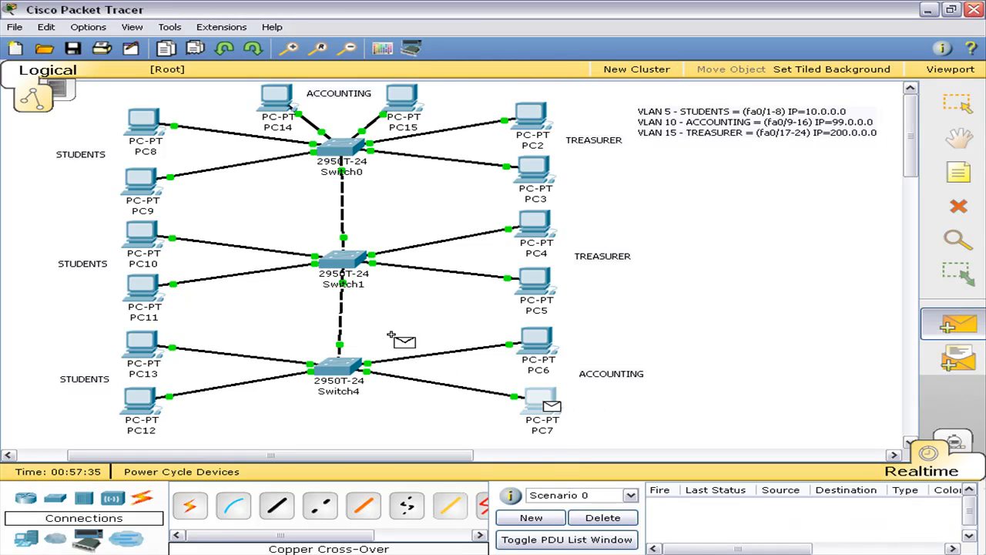
{"action": "left_click", "coordinate": [138, 178]}
{"action": "left_click", "coordinate": [586, 523]}
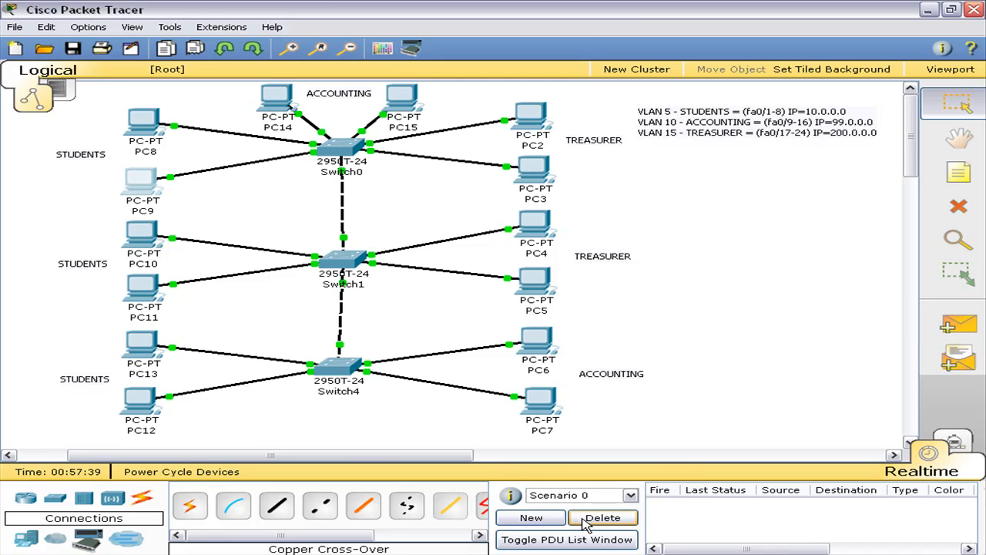
Test STUDENTS-to-TREASURER communication with a simple PDU from PC11 to PC3, and delete the scenario's PDU entry
{"action": "left_click", "coordinate": [959, 324]}
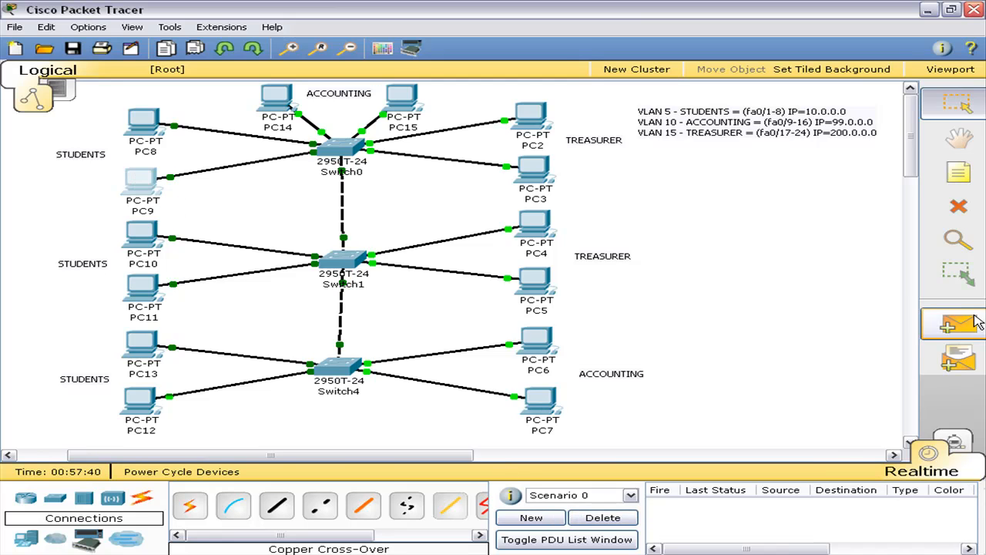
{"action": "left_click", "coordinate": [140, 292]}
{"action": "left_click", "coordinate": [530, 163]}
{"action": "left_click", "coordinate": [636, 519]}
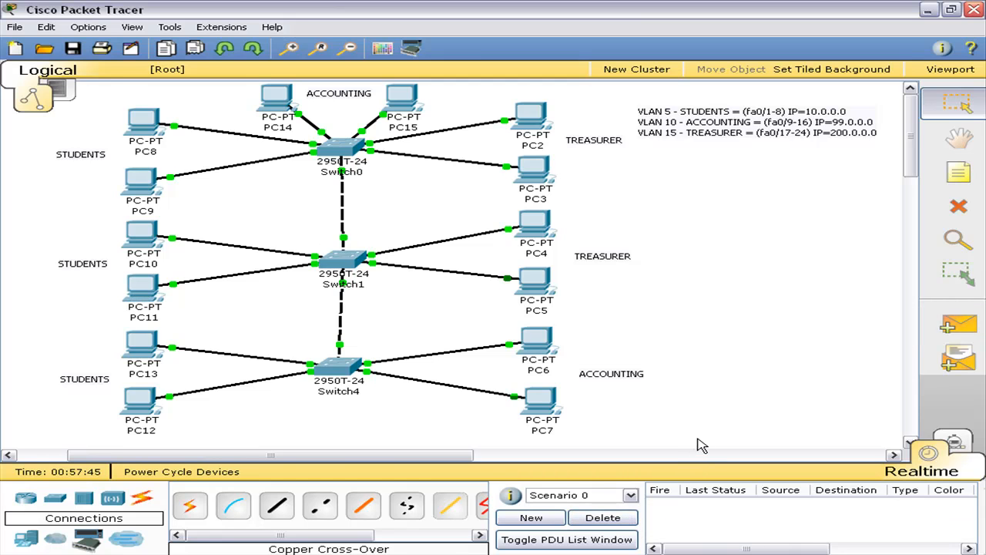